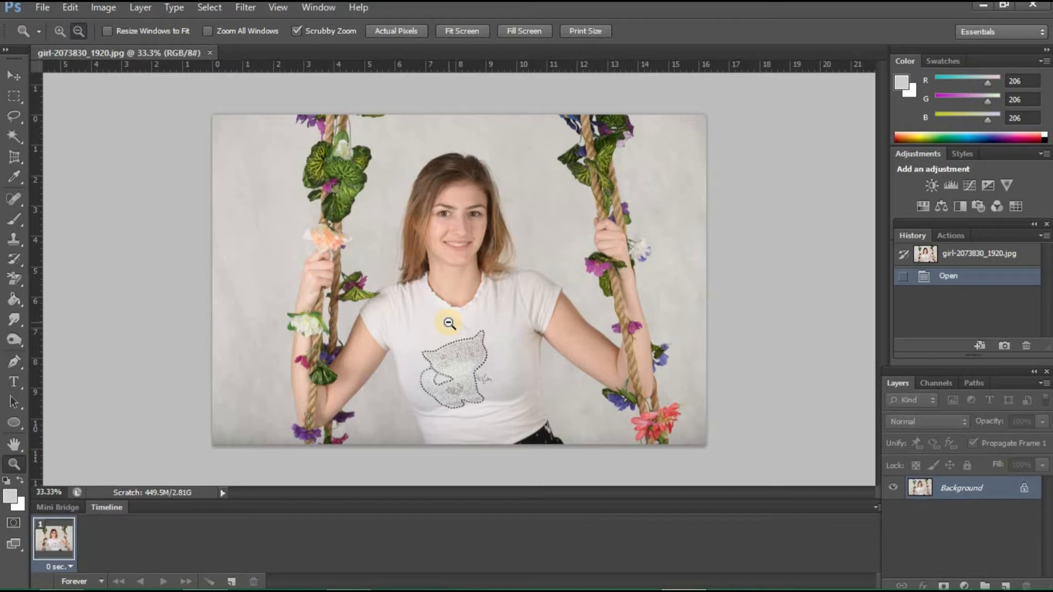
# Start a Pen tool path on the shirt's hem beside the black skirt and trace the bottom edge to its opposite corner
pyautogui.click(13, 363)
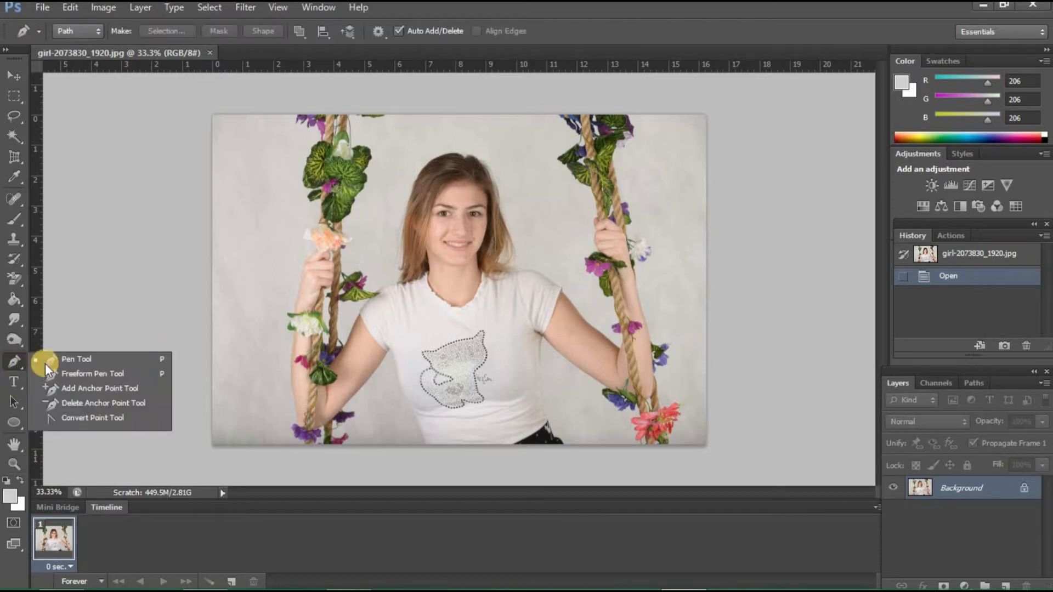
pyautogui.click(88, 361)
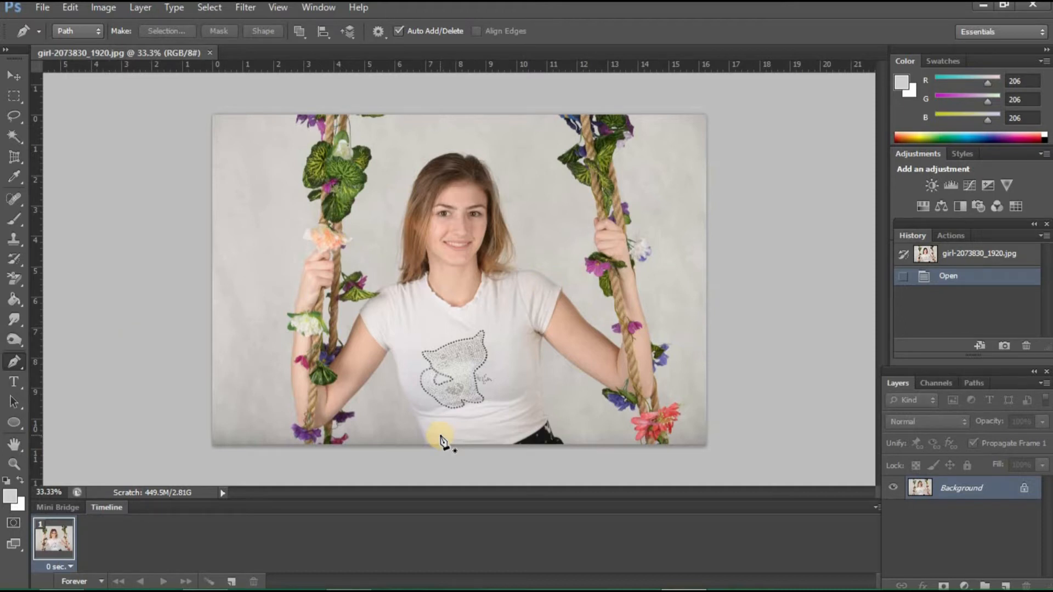
pyautogui.click(14, 464)
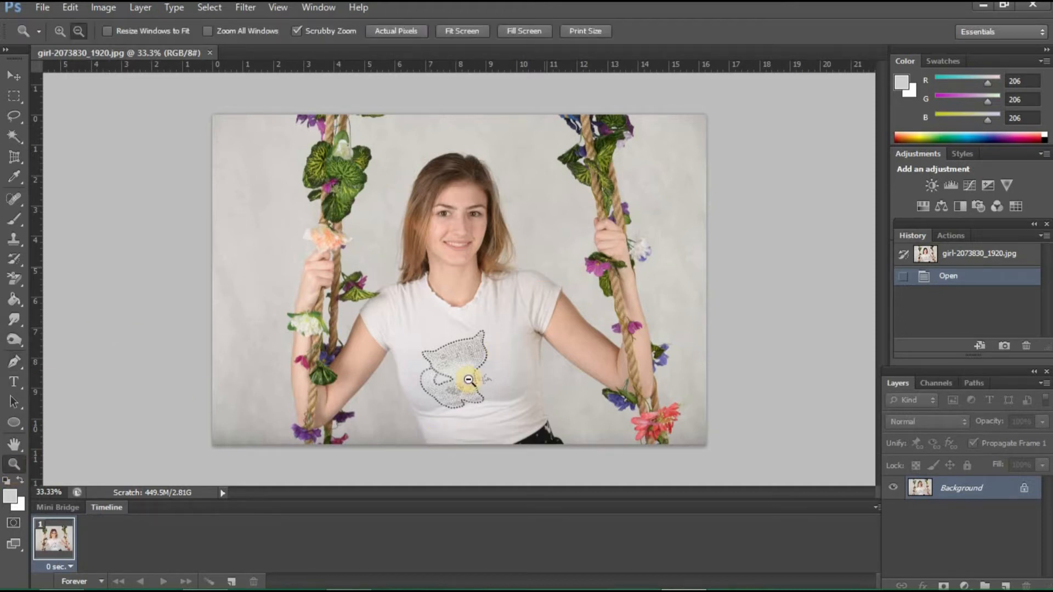
pyautogui.keyDown('alt'); pyautogui.click(481, 430); pyautogui.keyUp('alt')
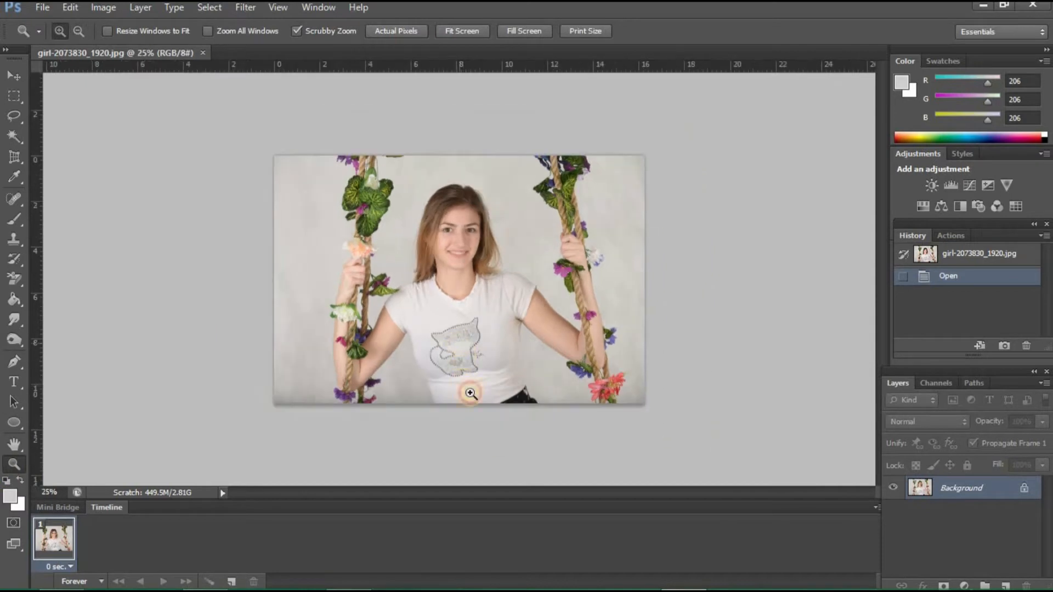
pyautogui.click(470, 393)
pyautogui.click(465, 418)
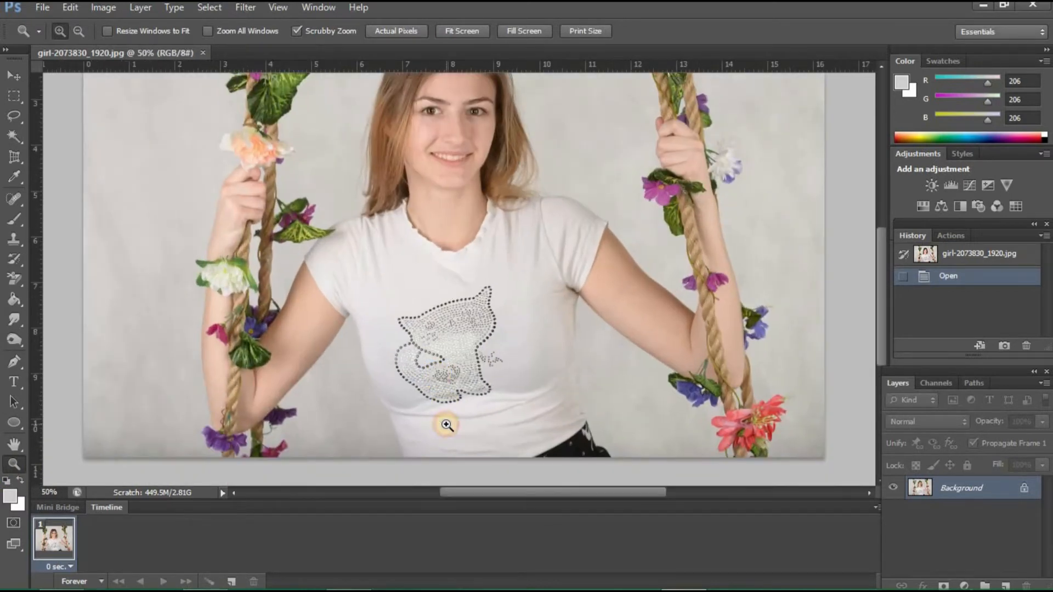
pyautogui.click(447, 425)
pyautogui.scroll(-1, 478, 441)
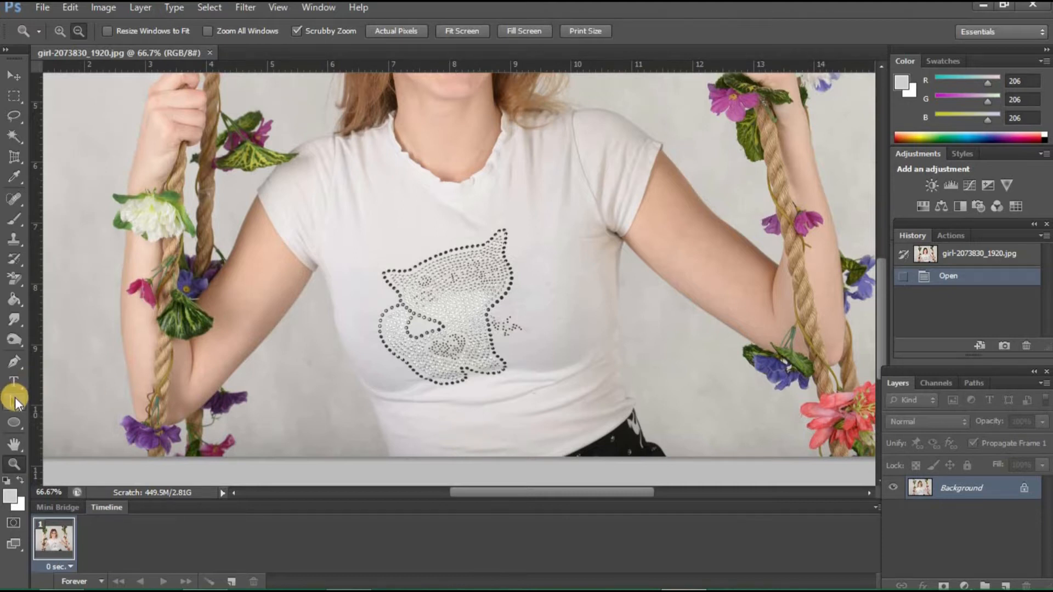
pyautogui.click(16, 365)
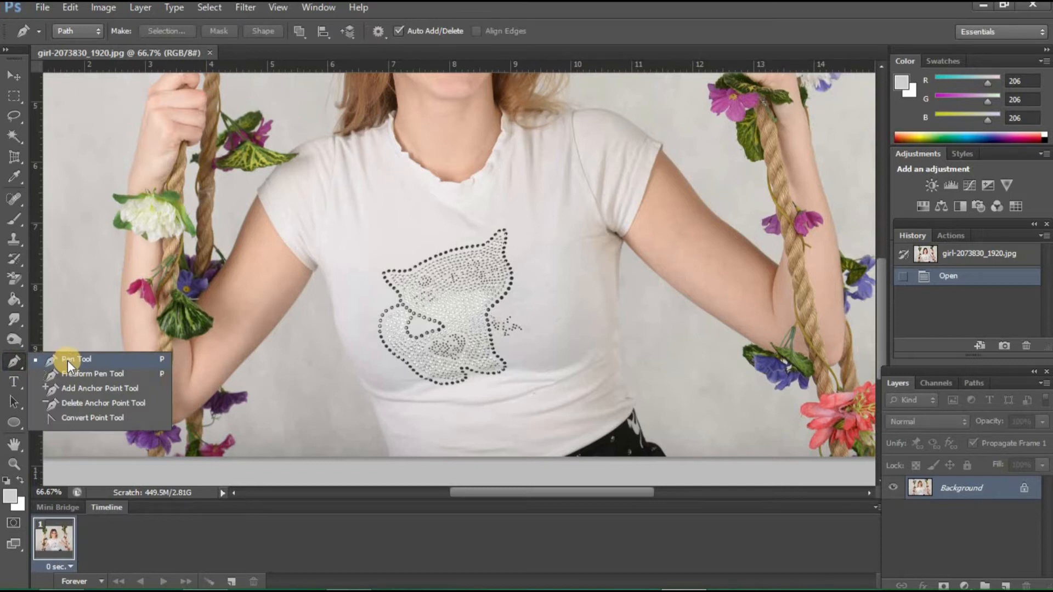
pyautogui.click(68, 359)
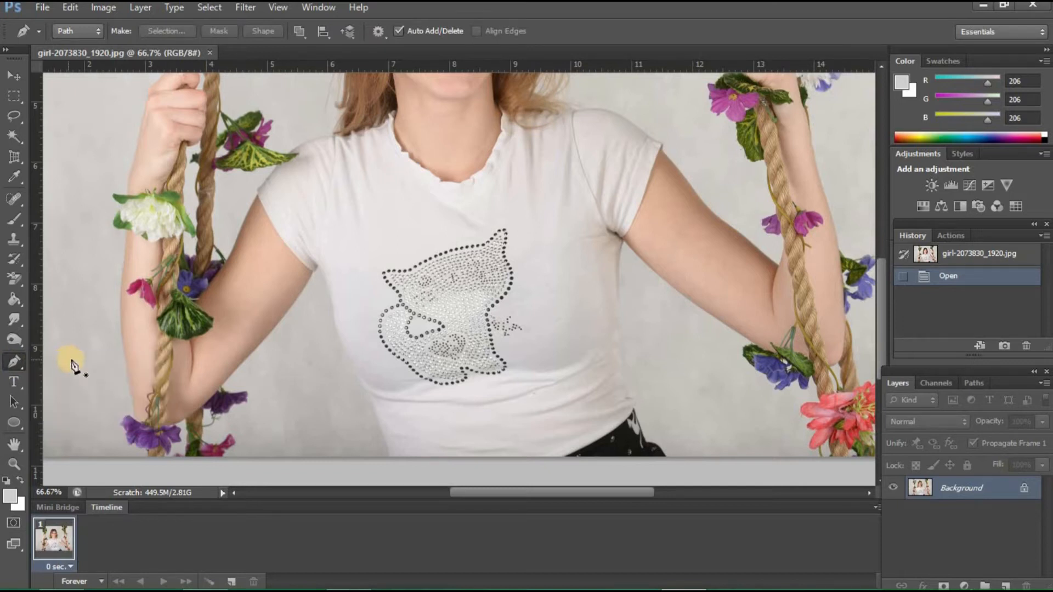
pyautogui.click(582, 450)
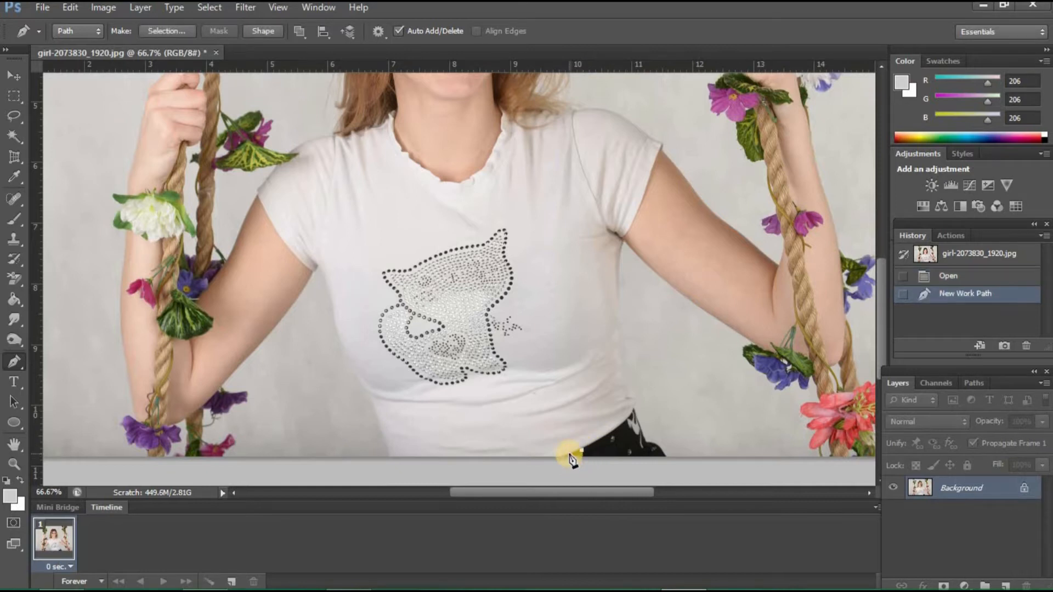
pyautogui.click(571, 455)
pyautogui.click(565, 458)
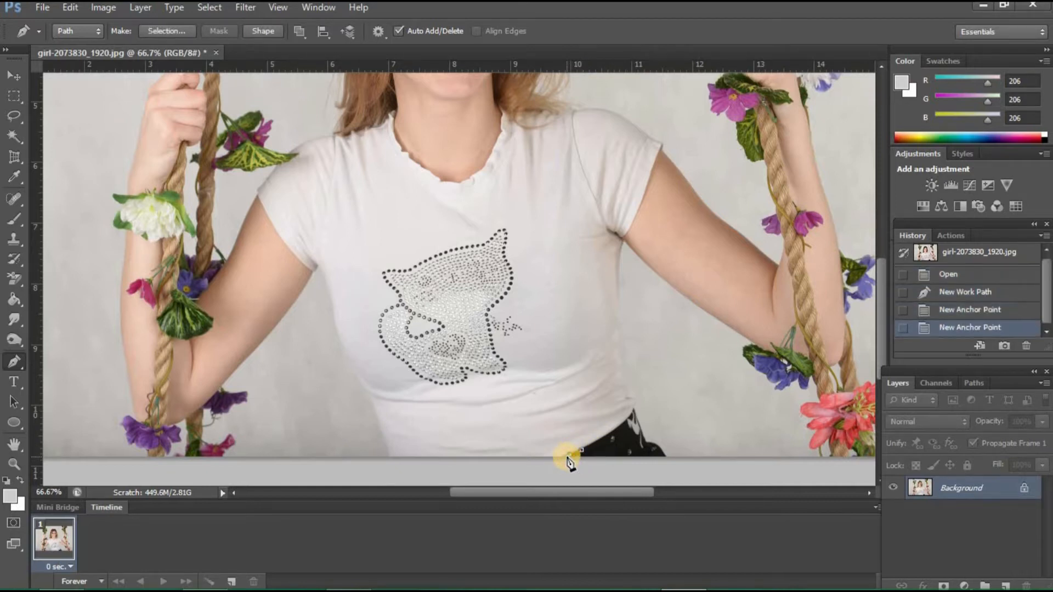
pyautogui.click(549, 462)
pyautogui.click(372, 466)
pyautogui.click(388, 455)
# Continue the path with anchor points up the left side of the shirt to the underarm
pyautogui.click(384, 438)
pyautogui.click(375, 412)
pyautogui.click(364, 389)
pyautogui.click(355, 373)
pyautogui.click(343, 345)
pyautogui.click(335, 330)
pyautogui.click(333, 312)
pyautogui.click(329, 291)
pyautogui.click(318, 267)
# Trace the edge of the left sleeve opening from the underarm to the sleeve's outer tip
pyautogui.click(312, 271)
pyautogui.click(301, 262)
pyautogui.click(291, 250)
pyautogui.click(271, 222)
pyautogui.click(263, 205)
pyautogui.click(258, 189)
# Trace the left sleeve top and shoulder, passing below the hair, up to the start of the collar
pyautogui.click(267, 177)
pyautogui.click(276, 166)
pyautogui.click(289, 153)
pyautogui.click(299, 155)
pyautogui.click(303, 145)
pyautogui.click(313, 140)
pyautogui.click(326, 138)
pyautogui.click(333, 137)
pyautogui.click(339, 136)
pyautogui.click(344, 139)
pyautogui.click(349, 136)
pyautogui.click(360, 131)
pyautogui.click(361, 131)
pyautogui.click(361, 135)
pyautogui.click(367, 130)
pyautogui.click(373, 128)
pyautogui.click(380, 128)
pyautogui.click(388, 117)
pyautogui.click(391, 116)
pyautogui.click(393, 119)
# Trace the scalloped neckline around the neck from the left collar end to the right collar end
pyautogui.click(392, 126)
pyautogui.click(392, 127)
pyautogui.click(394, 133)
pyautogui.click(396, 141)
pyautogui.click(400, 146)
pyautogui.click(403, 151)
pyautogui.click(404, 153)
pyautogui.click(407, 154)
pyautogui.click(411, 159)
pyautogui.click(412, 161)
pyautogui.click(419, 164)
pyautogui.click(424, 168)
pyautogui.click(431, 175)
pyautogui.click(439, 179)
pyautogui.click(448, 182)
pyautogui.click(457, 183)
pyautogui.click(465, 180)
pyautogui.click(472, 177)
pyautogui.click(480, 170)
pyautogui.click(486, 163)
pyautogui.click(489, 155)
pyautogui.click(493, 147)
pyautogui.click(496, 142)
pyautogui.click(501, 128)
pyautogui.click(500, 119)
# Trace the shirt's right shoulder from below the hair over the top of the sleeve
pyautogui.click(507, 129)
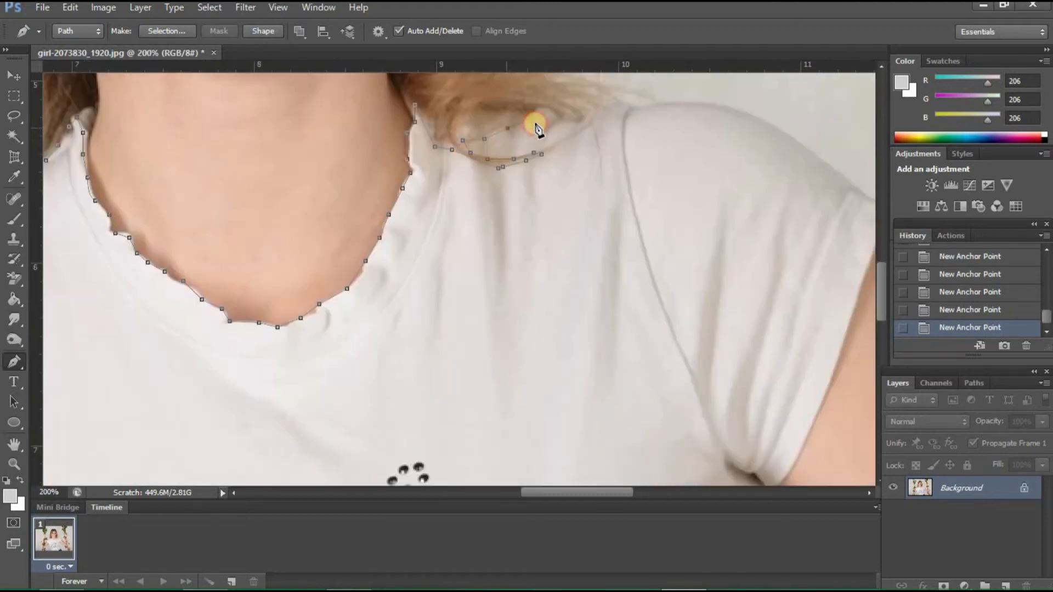
pyautogui.click(536, 110)
pyautogui.click(560, 121)
pyautogui.click(591, 108)
pyautogui.click(609, 105)
pyautogui.click(622, 100)
pyautogui.click(646, 106)
pyautogui.click(685, 104)
pyautogui.click(730, 110)
pyautogui.click(767, 123)
pyautogui.click(804, 147)
pyautogui.click(824, 162)
pyautogui.click(844, 179)
pyautogui.click(864, 193)
# Trace the right sleeve's outer tip and opening down to the underarm
pyautogui.hscroll(5, 643, 438)
pyautogui.click(308, 202)
pyautogui.click(323, 206)
pyautogui.click(324, 216)
pyautogui.click(323, 226)
pyautogui.click(312, 233)
pyautogui.click(298, 269)
pyautogui.click(287, 297)
pyautogui.click(277, 344)
pyautogui.click(248, 414)
pyautogui.click(238, 435)
pyautogui.click(220, 469)
pyautogui.scroll(-5, 218, 467)
pyautogui.click(211, 145)
pyautogui.click(201, 153)
pyautogui.click(195, 155)
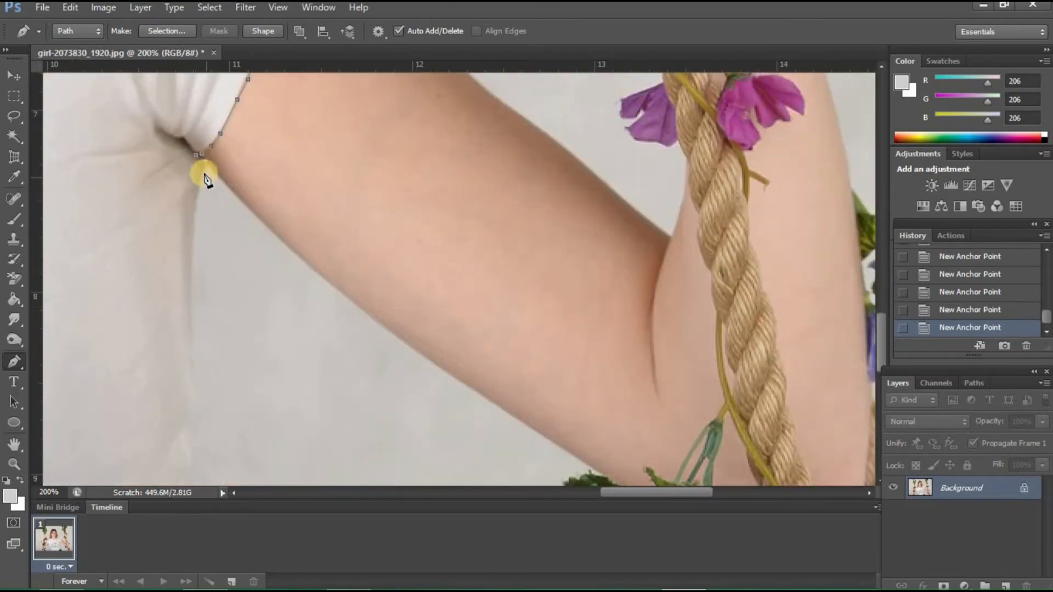
# Trace the right side of the shirt from the underarm down to the hem corner
pyautogui.click(193, 312)
pyautogui.click(196, 384)
pyautogui.scroll(-3, 195, 384)
pyautogui.click(189, 233)
pyautogui.click(188, 309)
pyautogui.click(195, 347)
pyautogui.click(206, 379)
pyautogui.click(209, 396)
pyautogui.click(214, 415)
pyautogui.click(215, 436)
pyautogui.click(240, 457)
# Trace the slanted hem along the black skirt and close the path at its starting point
pyautogui.scroll(-3, 371, 353)
pyautogui.click(229, 268)
pyautogui.click(202, 299)
pyautogui.click(173, 325)
pyautogui.click(118, 357)
pyautogui.moveTo(671, 492); pyautogui.dragTo(607, 492)
pyautogui.press('z')
pyautogui.click(476, 254)
pyautogui.keyDown('alt'); pyautogui.click(472, 251); pyautogui.keyUp('alt')
pyautogui.keyDown('alt'); pyautogui.click(401, 211); pyautogui.keyUp('alt')
pyautogui.keyDown('alt'); pyautogui.click(400, 211); pyautogui.keyUp('alt')
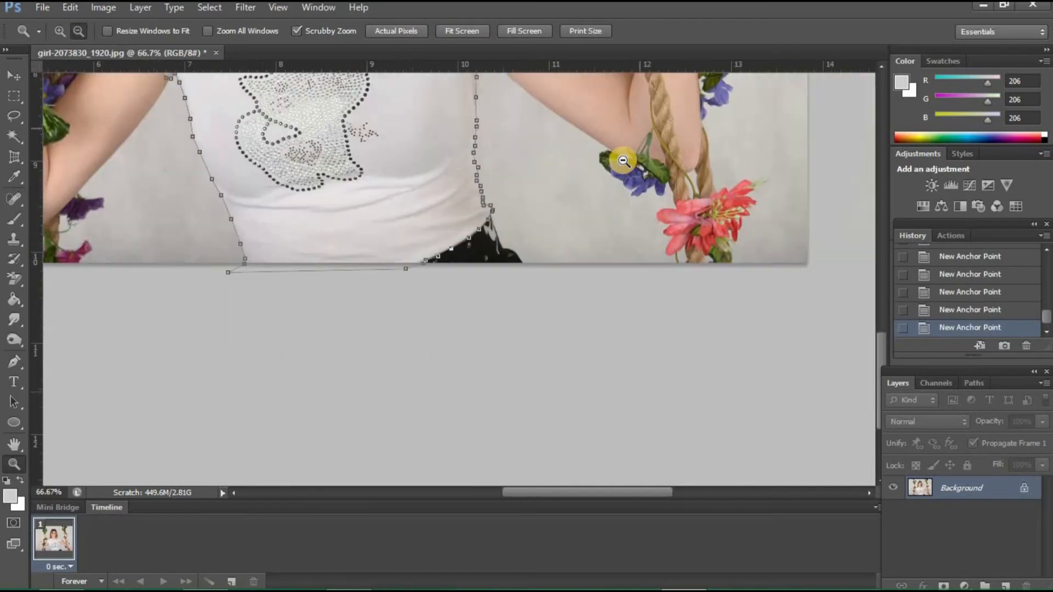
pyautogui.moveTo(881, 334); pyautogui.dragTo(881, 288)
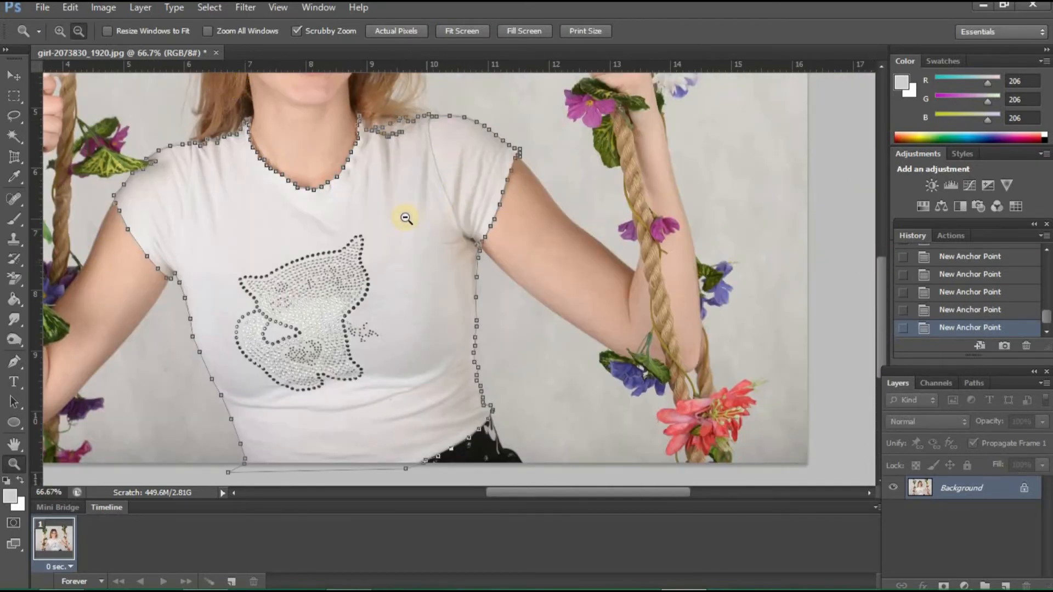
pyautogui.click(13, 361)
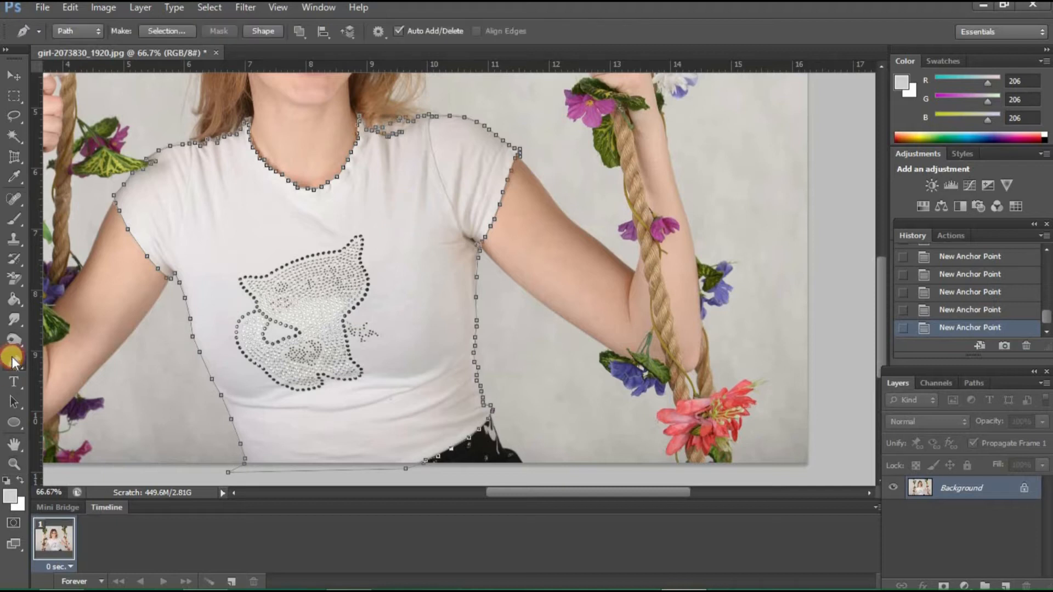
pyautogui.rightClick(13, 361)
pyautogui.click(57, 364)
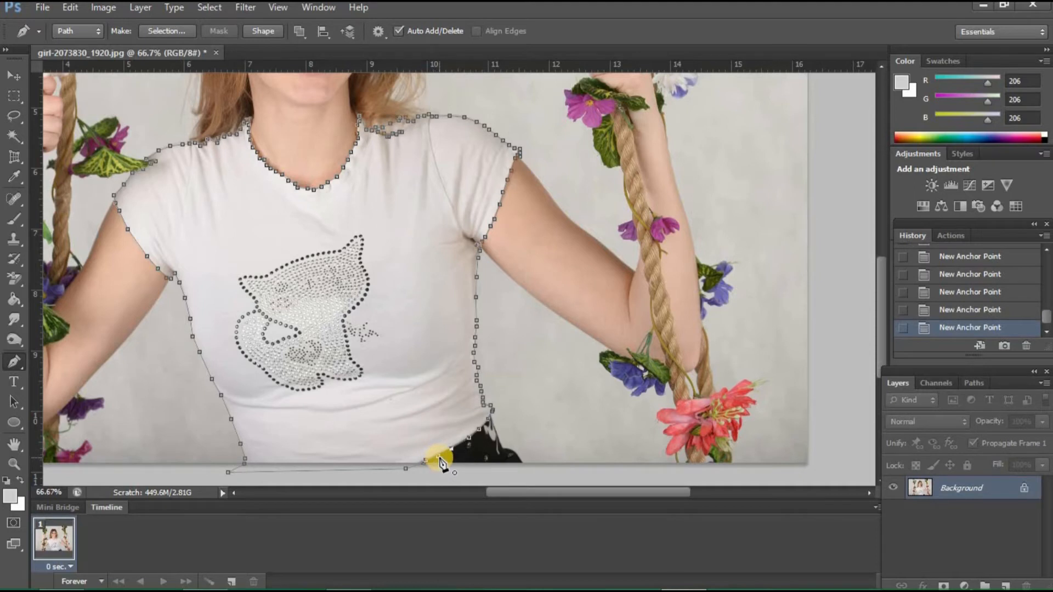
pyautogui.click(440, 460)
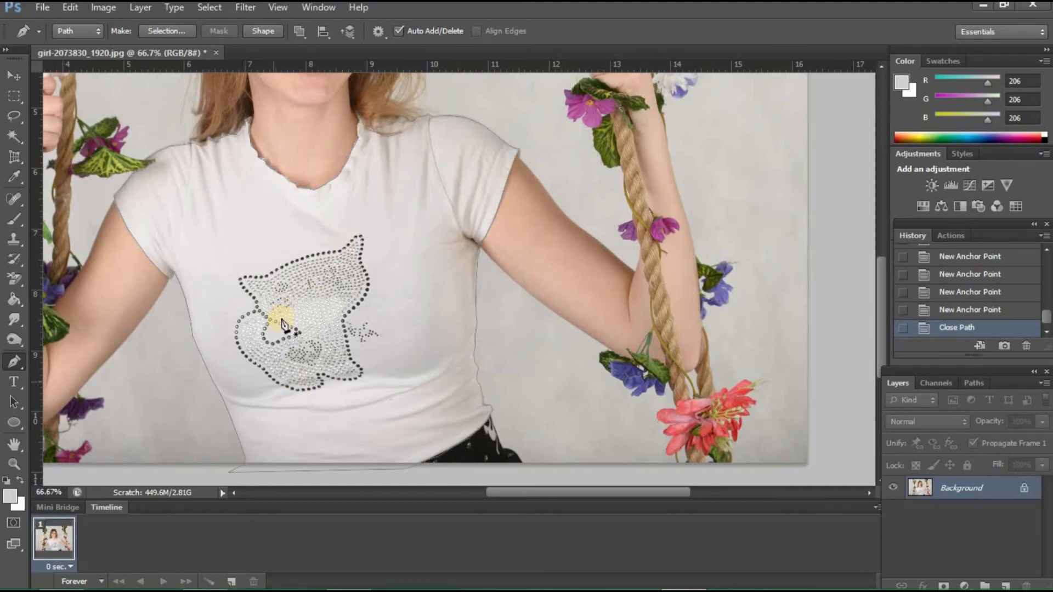
# Turn the shirt path into a new anti-aliased selection with a 2-pixel feather radius
pyautogui.rightClick(380, 220)
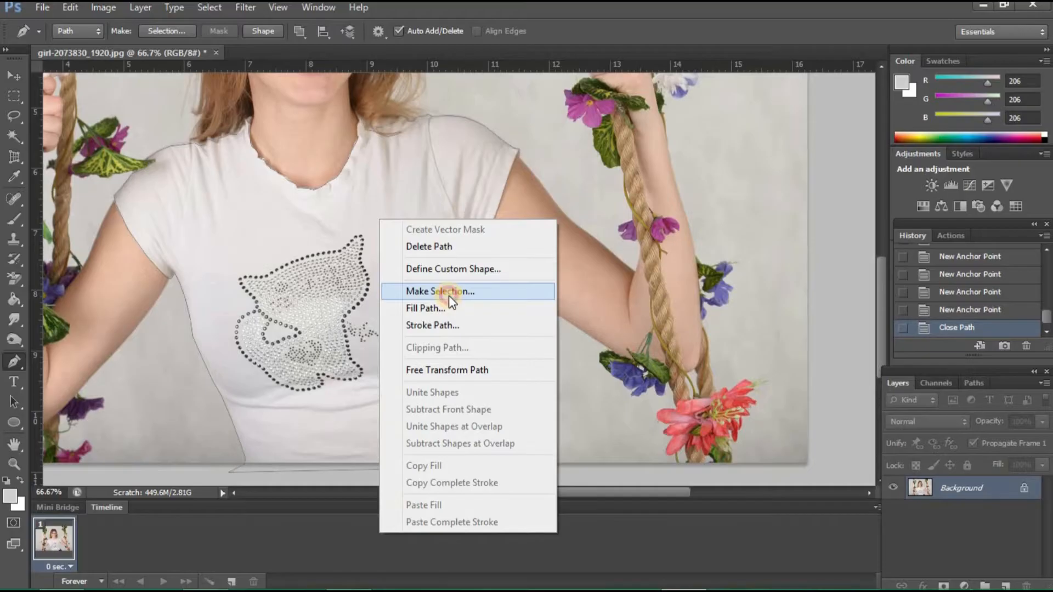
pyautogui.click(397, 292)
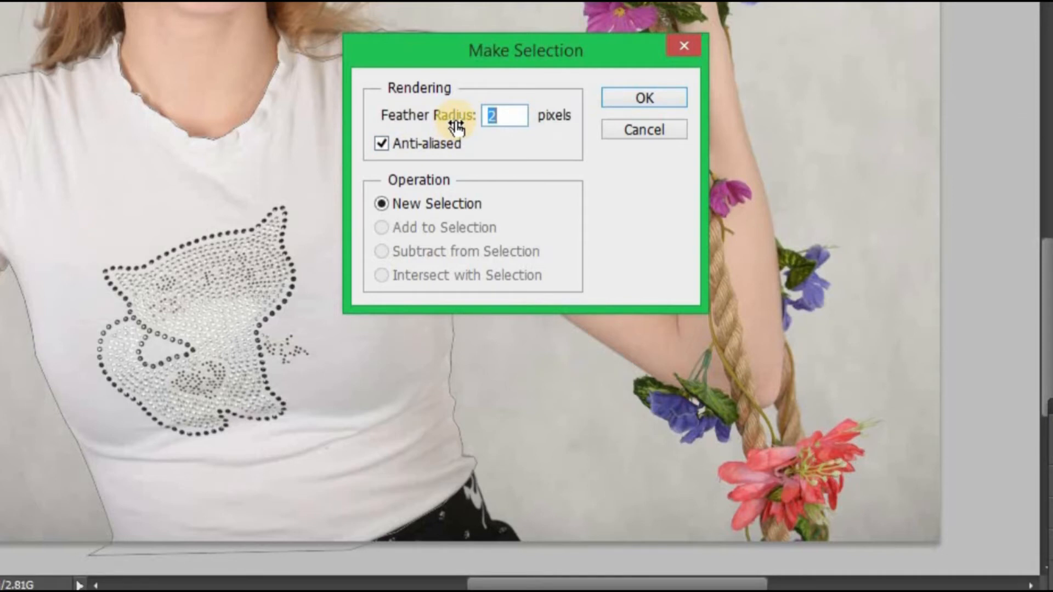
pyautogui.click(501, 115)
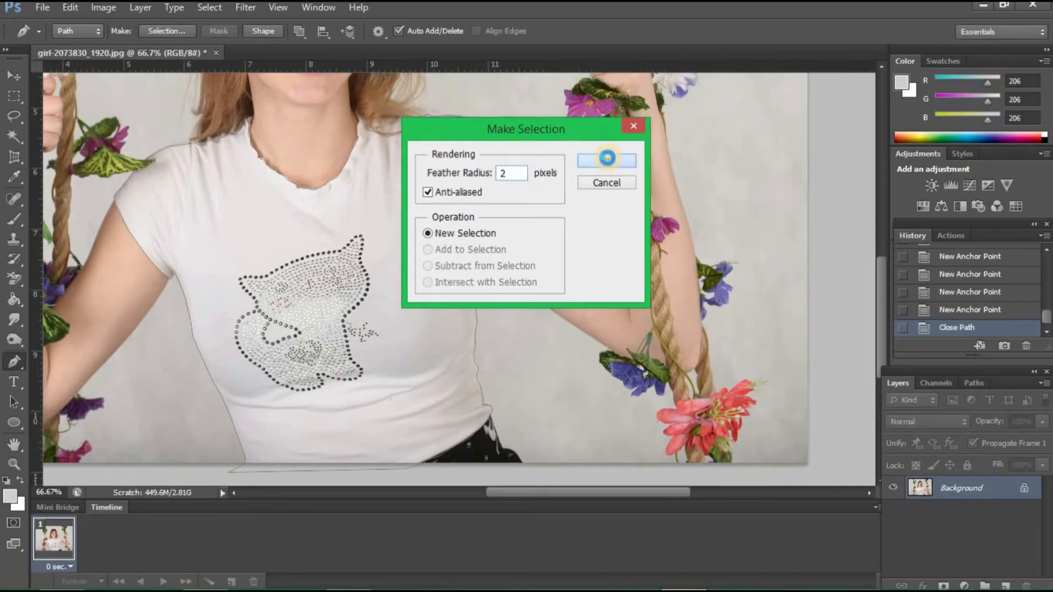
pyautogui.click(606, 161)
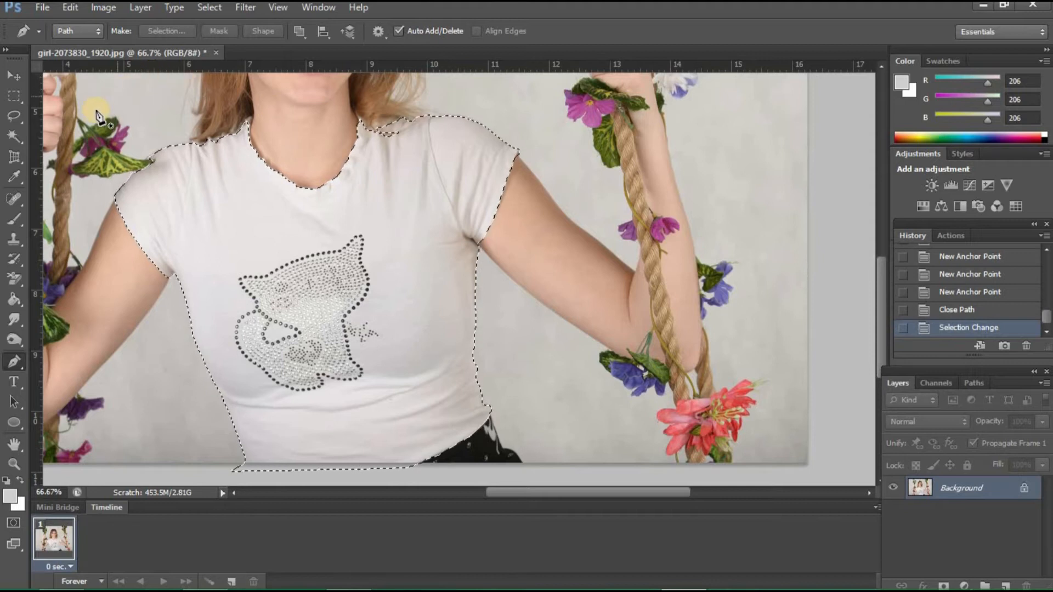
# Try a Color Balance adjustment on the selected shirt with midtone levels of -18, +69 and -40
pyautogui.click(107, 7)
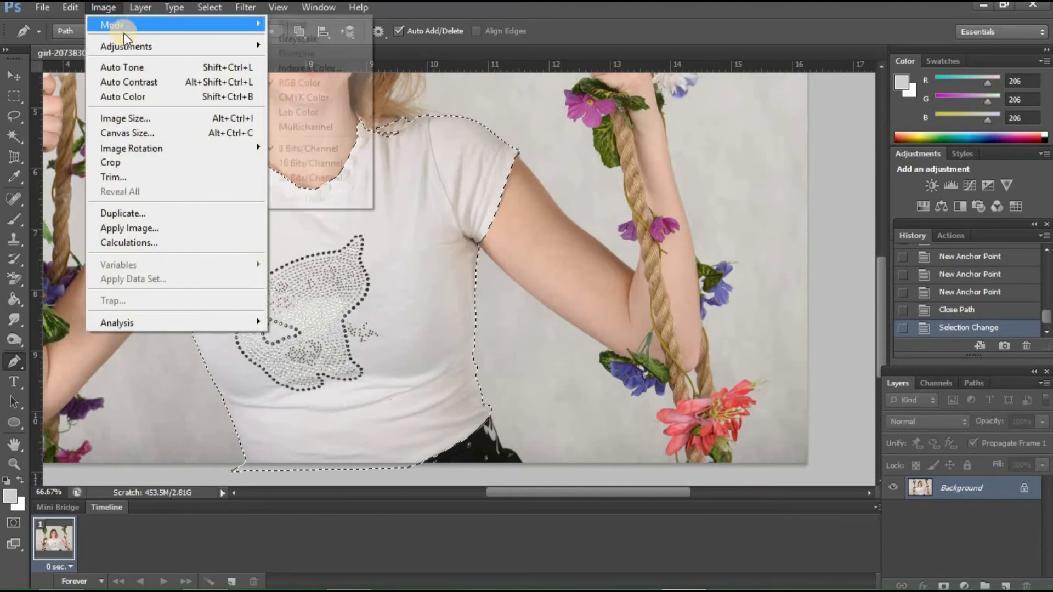
pyautogui.moveTo(135, 49)
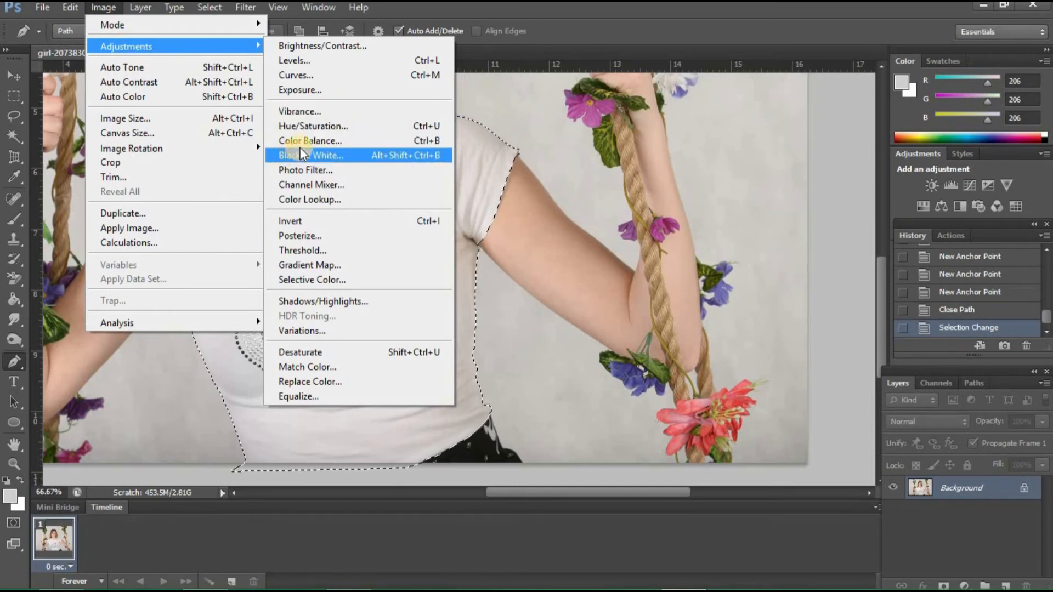
pyautogui.click(348, 139)
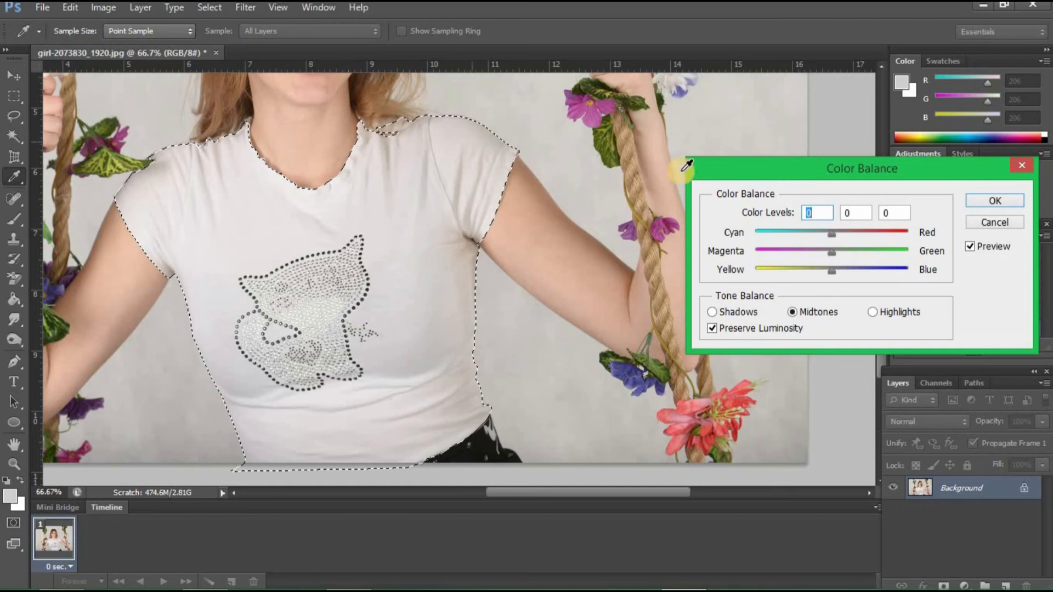
pyautogui.moveTo(833, 234); pyautogui.dragTo(901, 236)
pyautogui.click(758, 261)
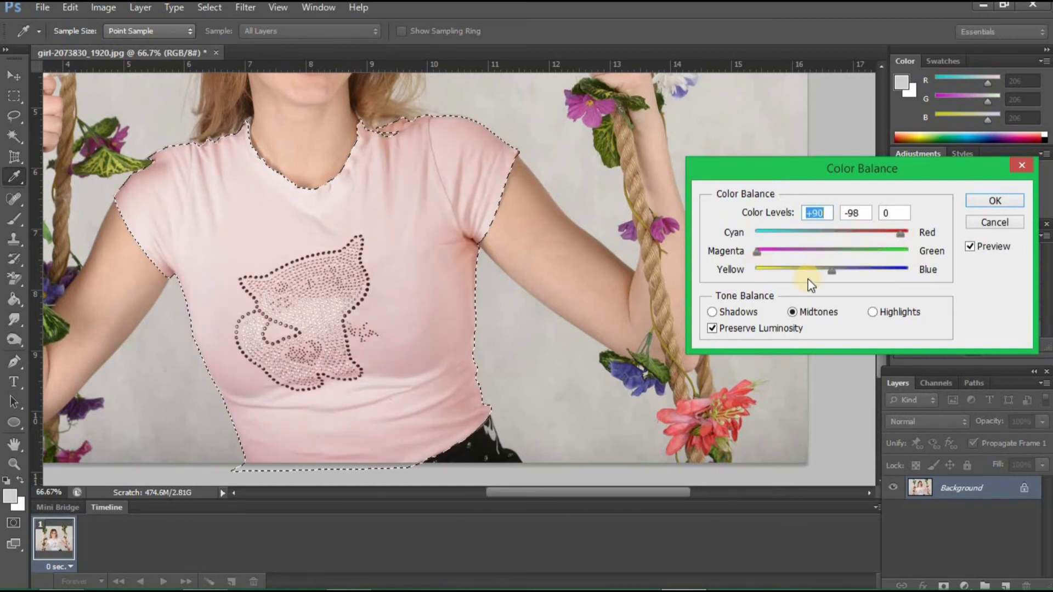
pyautogui.moveTo(844, 270)
pyautogui.mouseDown()
pyautogui.moveTo(879, 270)
pyautogui.moveTo(841, 271)
pyautogui.mouseUp()
pyautogui.moveTo(764, 252); pyautogui.dragTo(801, 272)
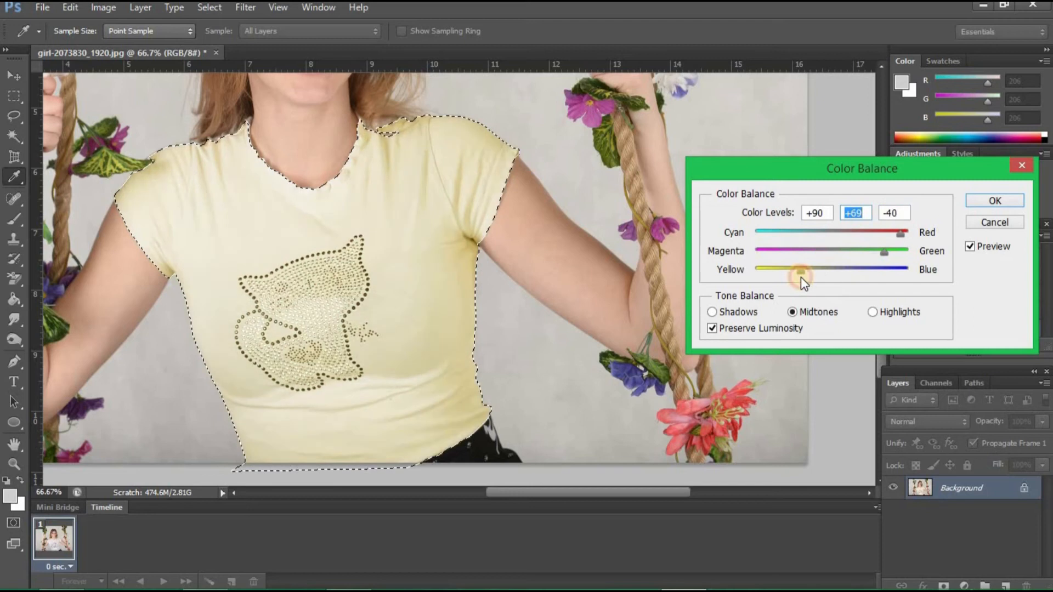
pyautogui.moveTo(900, 234); pyautogui.dragTo(821, 232)
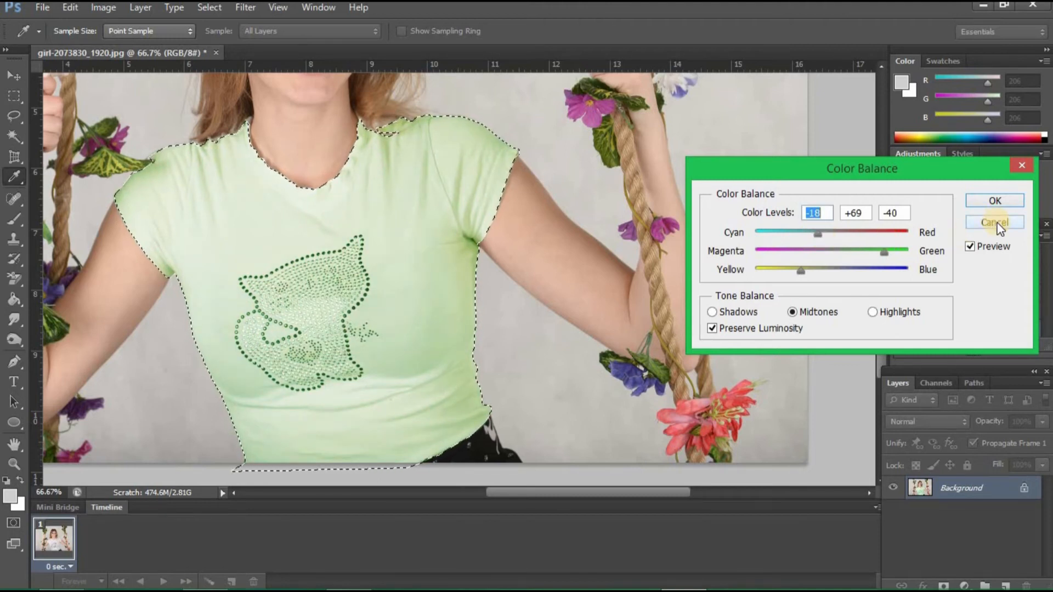
# Try Color Balance shadow levels of -58 for cyan-red and +69 for magenta-green
pyautogui.click(713, 312)
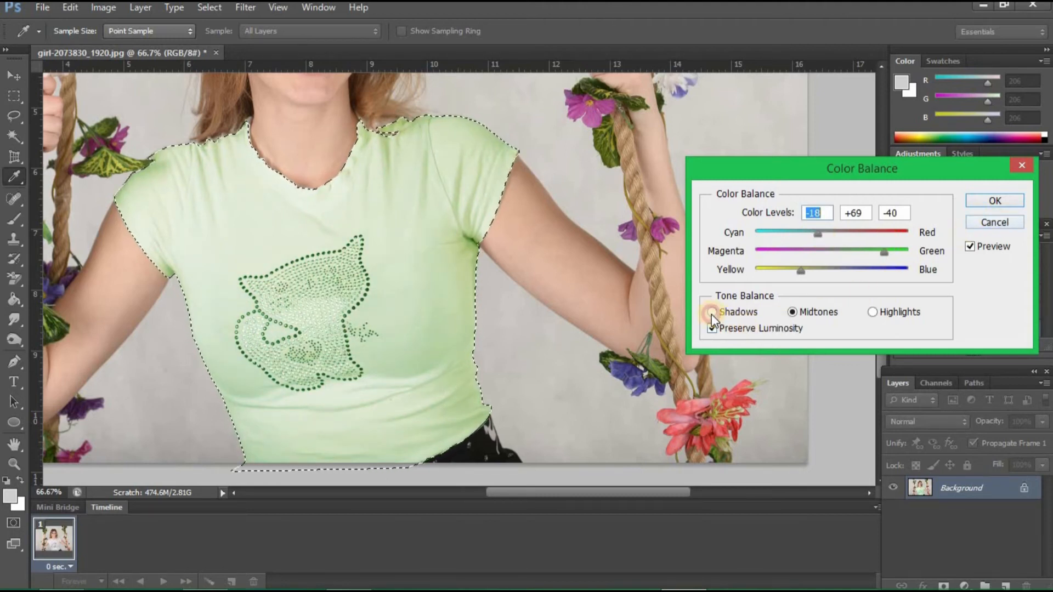
pyautogui.moveTo(834, 249); pyautogui.dragTo(787, 237)
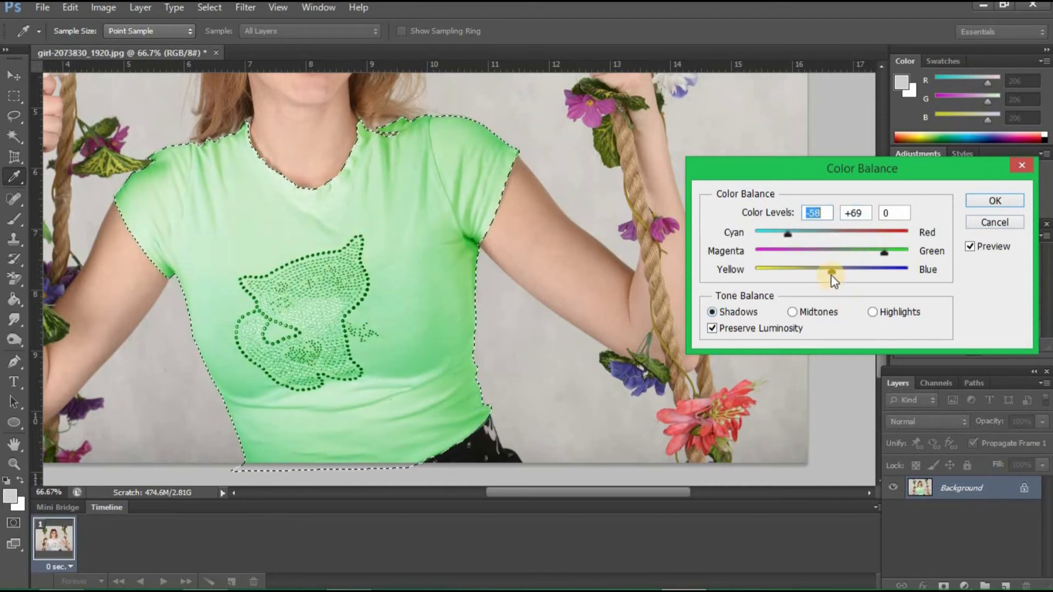
pyautogui.moveTo(858, 285); pyautogui.dragTo(857, 285)
# Try Color Balance highlight levels of +62, +31 and -49, and cancel the adjustment
pyautogui.moveTo(833, 232); pyautogui.dragTo(832, 286)
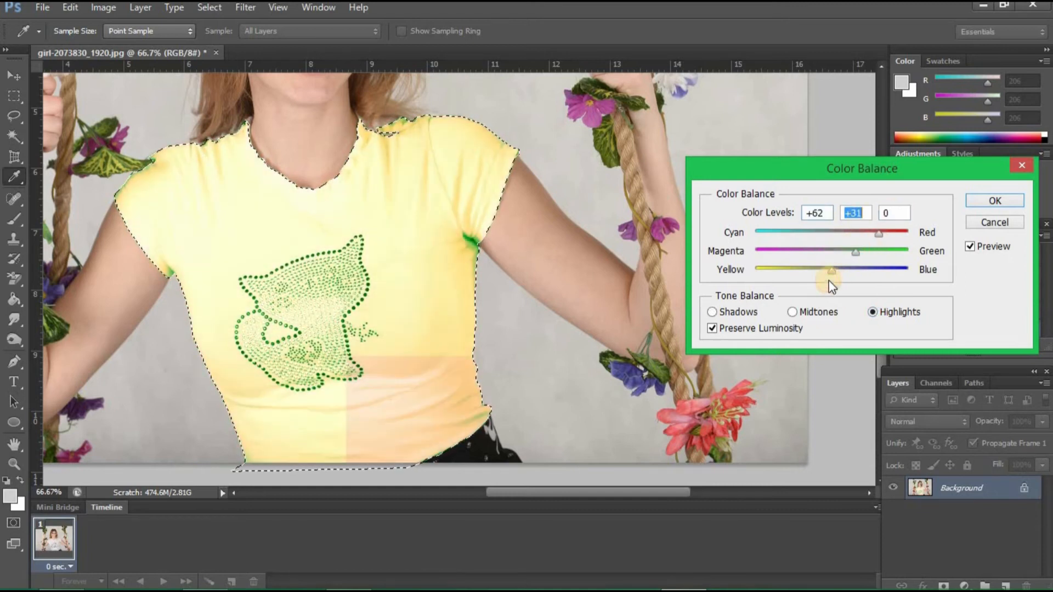
pyautogui.click(795, 269)
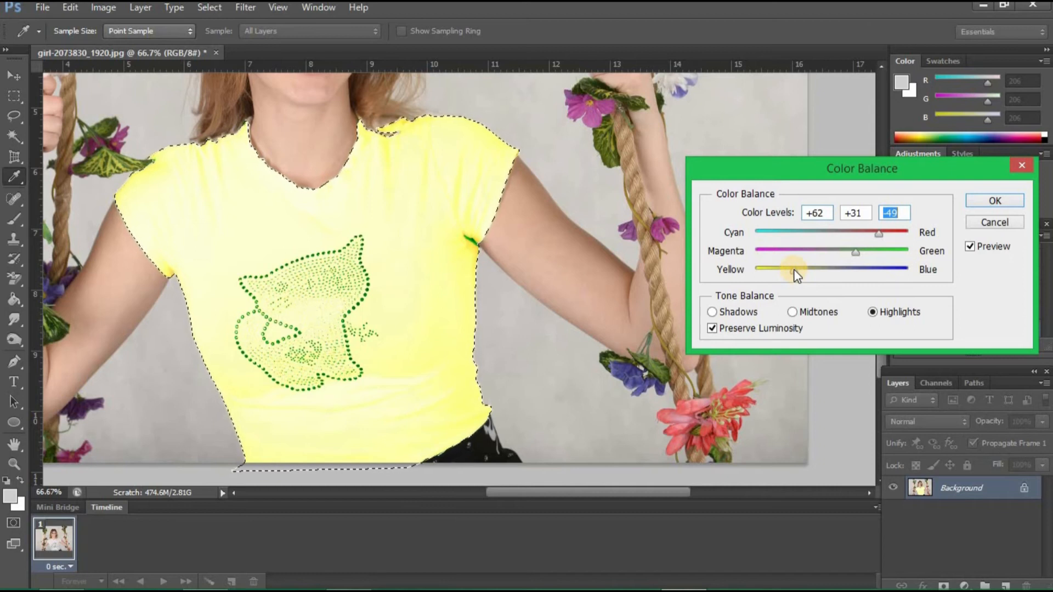
pyautogui.moveTo(795, 271); pyautogui.dragTo(835, 269)
pyautogui.click(991, 221)
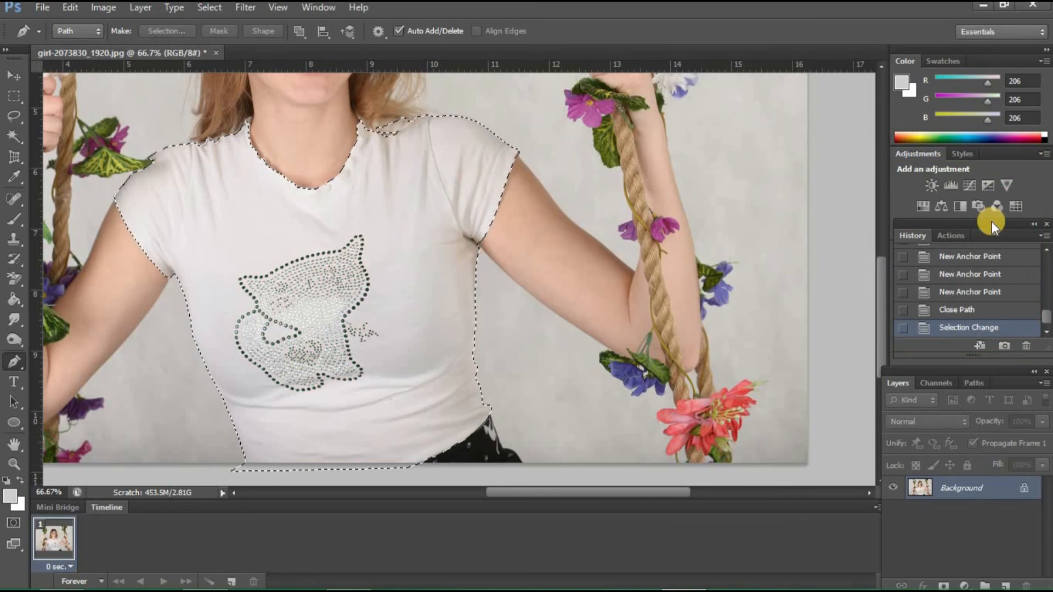
# Try a Black & White adjustment on the selected shirt with a tint of hue 190 and saturation 38%
pyautogui.click(113, 10)
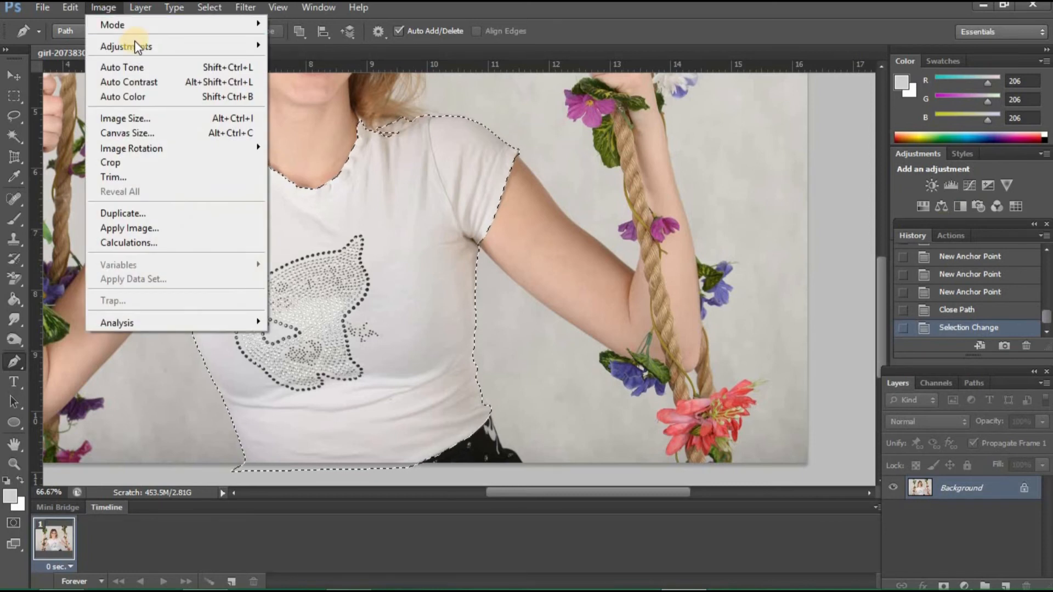
pyautogui.moveTo(136, 41)
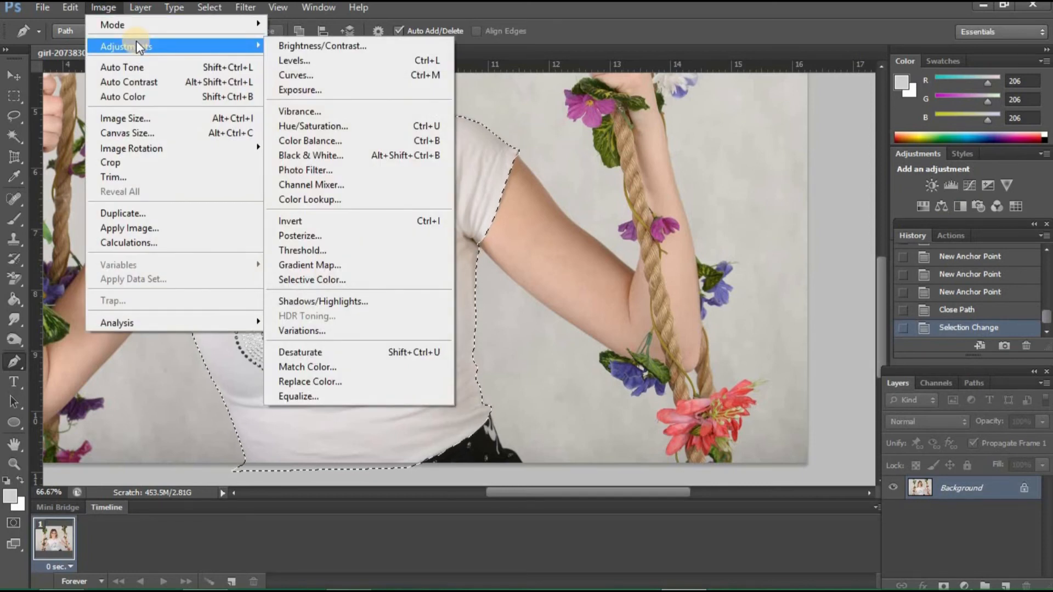
pyautogui.click(404, 156)
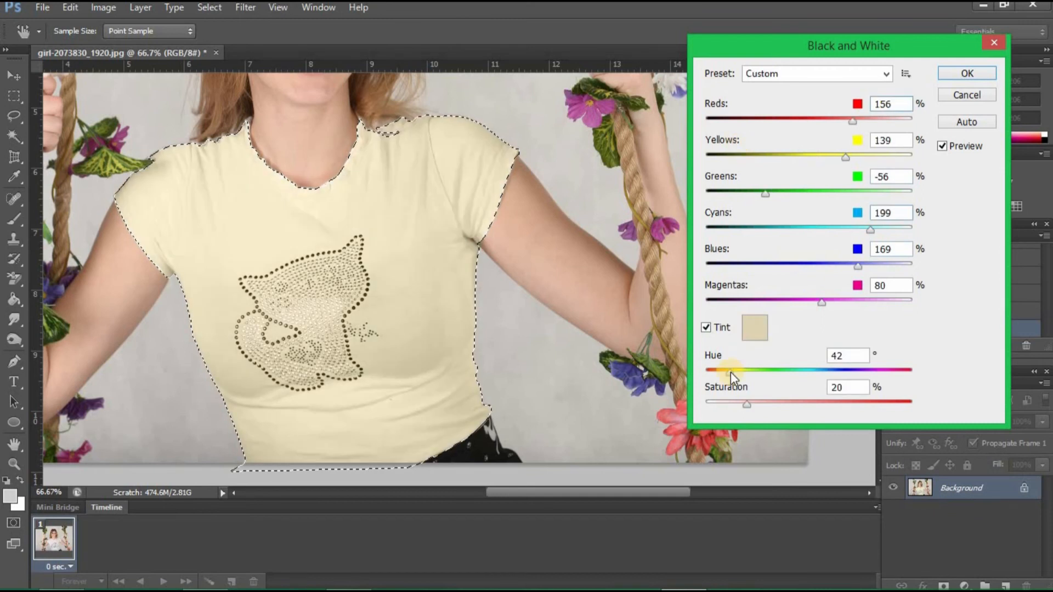
pyautogui.click(774, 371)
pyautogui.moveTo(785, 376); pyautogui.dragTo(815, 373)
pyautogui.moveTo(747, 403); pyautogui.dragTo(828, 403)
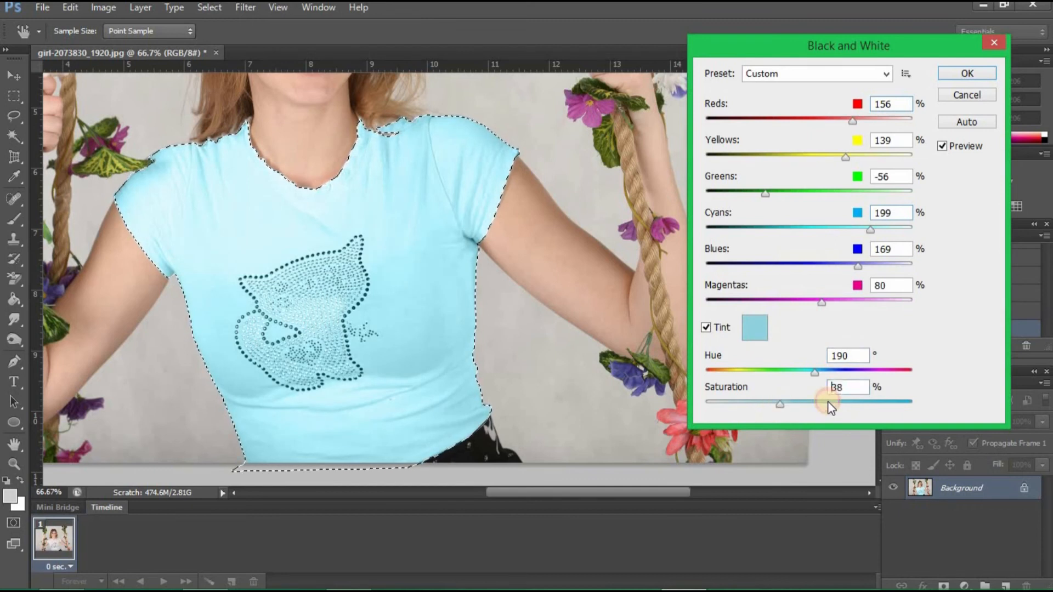
# Try shifting the shirt's tint through pink at hue 321 to red at hue 355 with 85% saturation
pyautogui.click(874, 403)
pyautogui.moveTo(874, 403); pyautogui.dragTo(752, 370)
pyautogui.moveTo(844, 375); pyautogui.dragTo(888, 377)
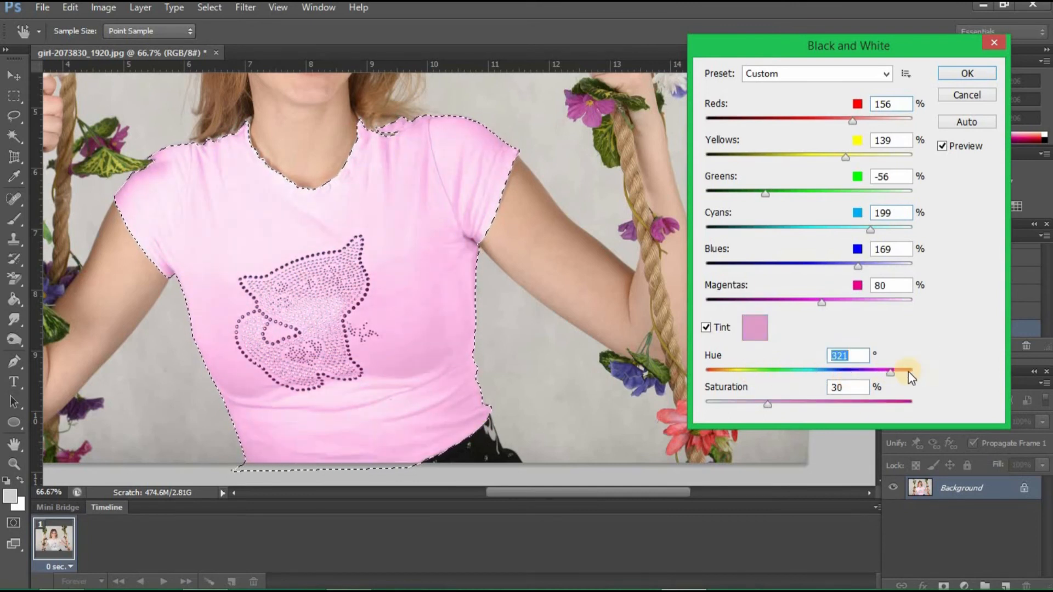
pyautogui.moveTo(896, 371); pyautogui.dragTo(910, 374)
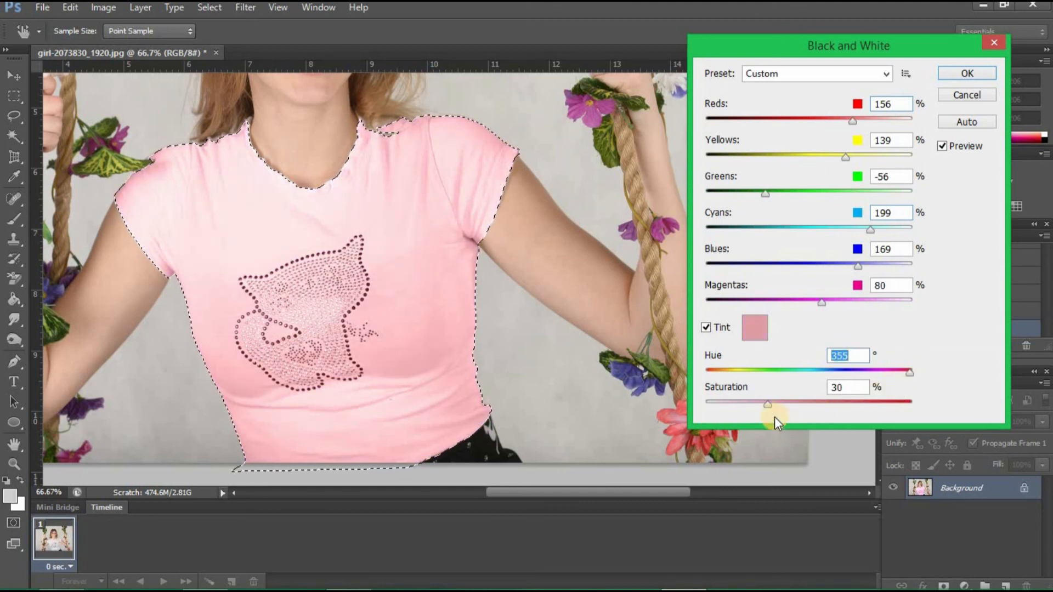
pyautogui.moveTo(765, 403); pyautogui.dragTo(880, 412)
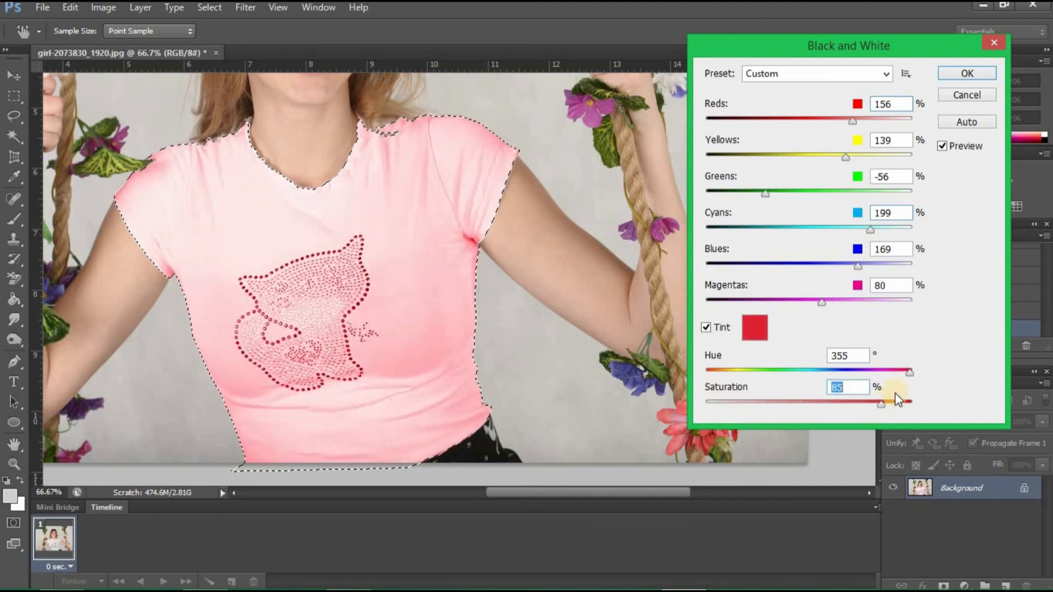
# Try tint hue 140 with Reds -5, Yellows -45, Greens 73, Cyans -39, Blues -78 and Magentas 186, and cancel the adjustment
pyautogui.moveTo(864, 373); pyautogui.dragTo(787, 374)
pyautogui.moveTo(818, 302); pyautogui.dragTo(863, 300)
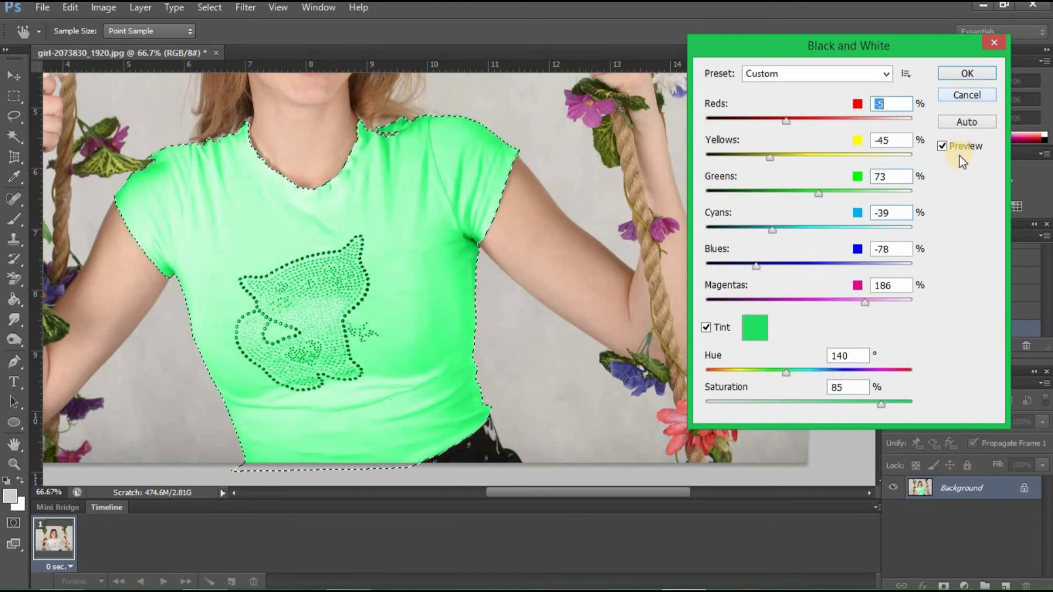
pyautogui.click(979, 94)
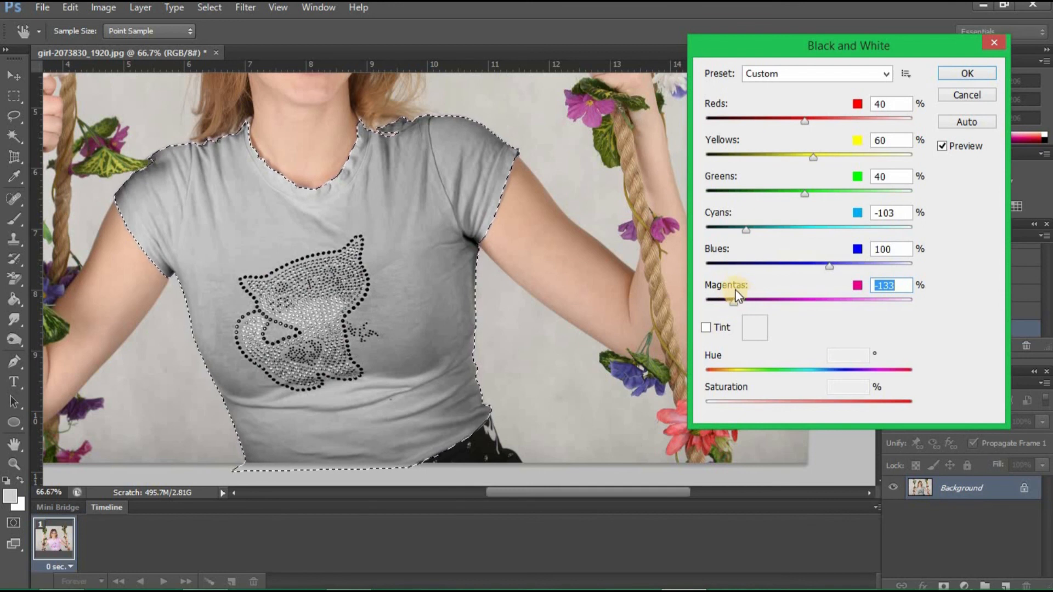
# Apply the Black & White adjustment to the shirt with Cyans at -103 and Magentas at -133, untinted, and deselect the shirt
pyautogui.click(969, 76)
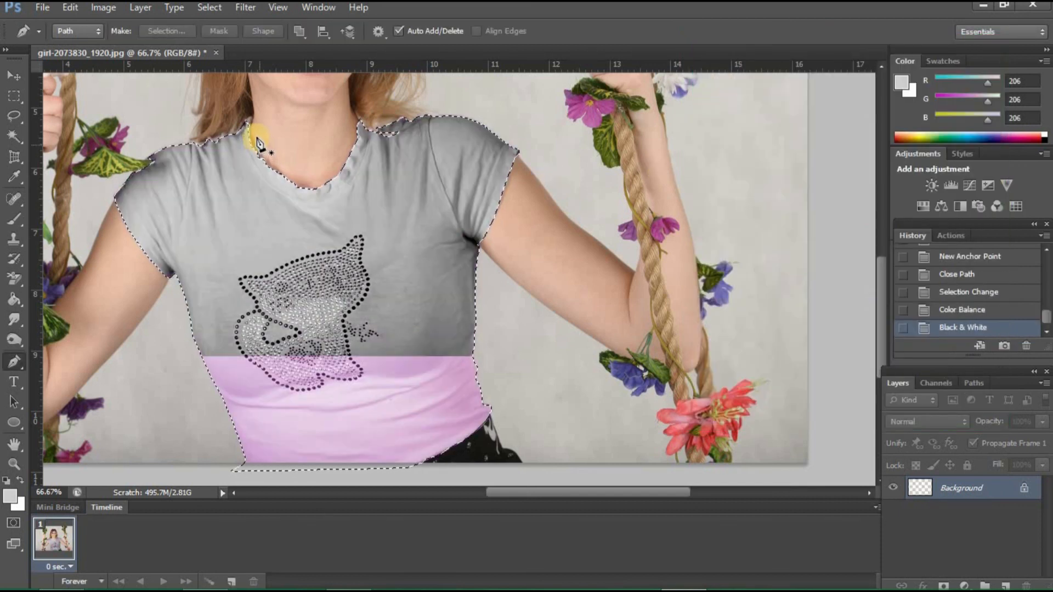
pyautogui.click(13, 77)
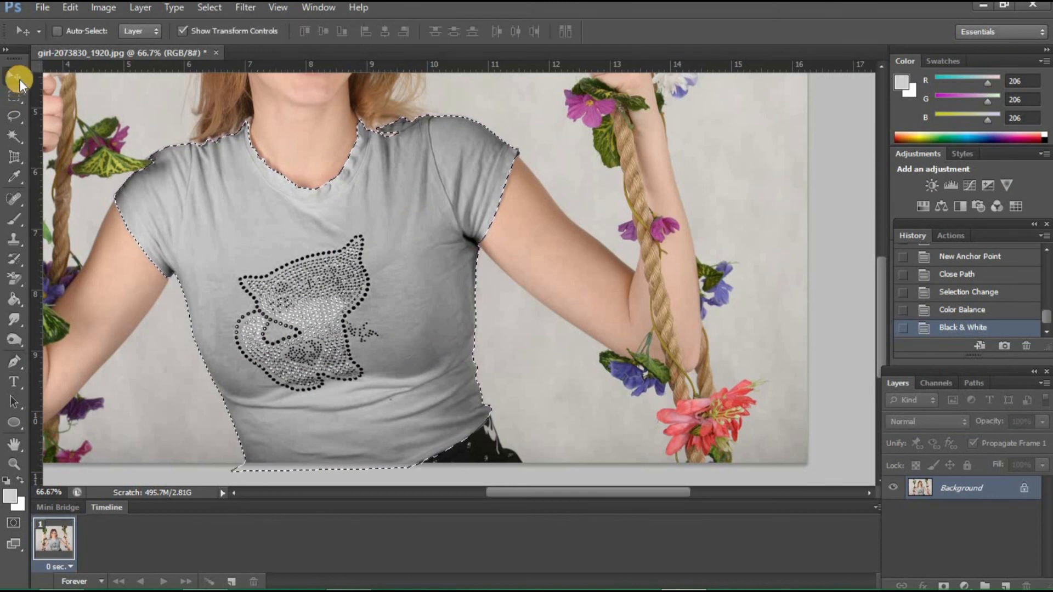
pyautogui.click(15, 135)
pyautogui.hotkey('ctrl', 'd')
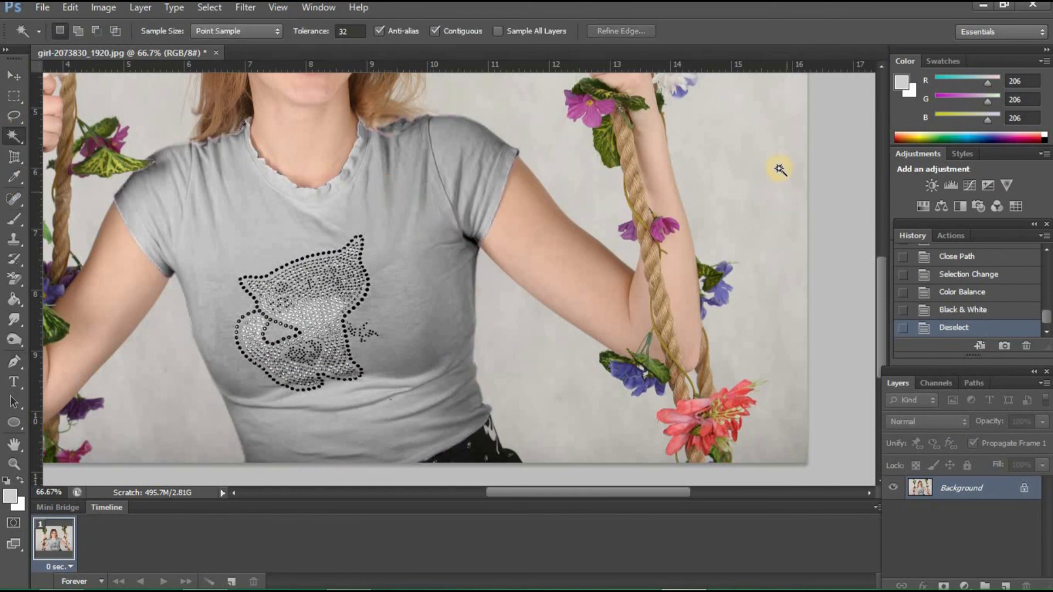